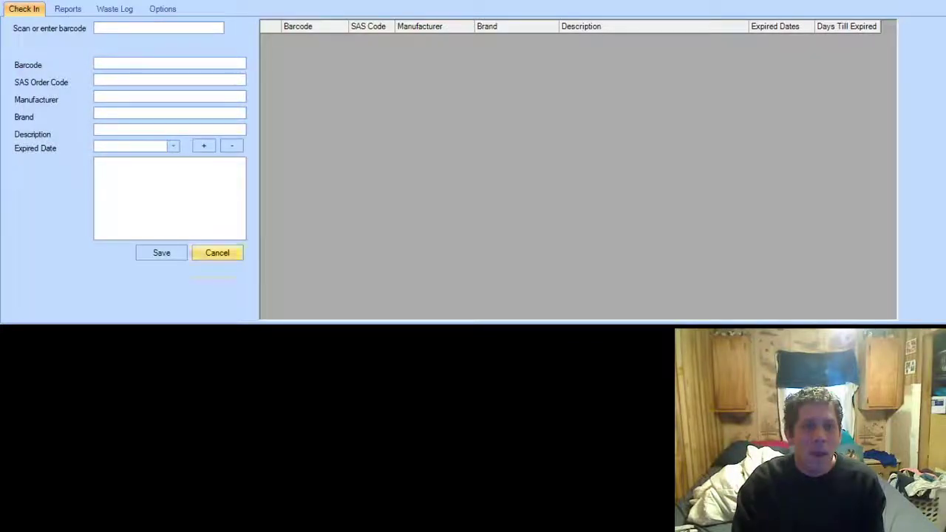
# Check in barcode 04043108 (M&M KS Milk Chocolate 24CT) with expiry date 1/31/2021 and save it
pyautogui.click(152, 28)
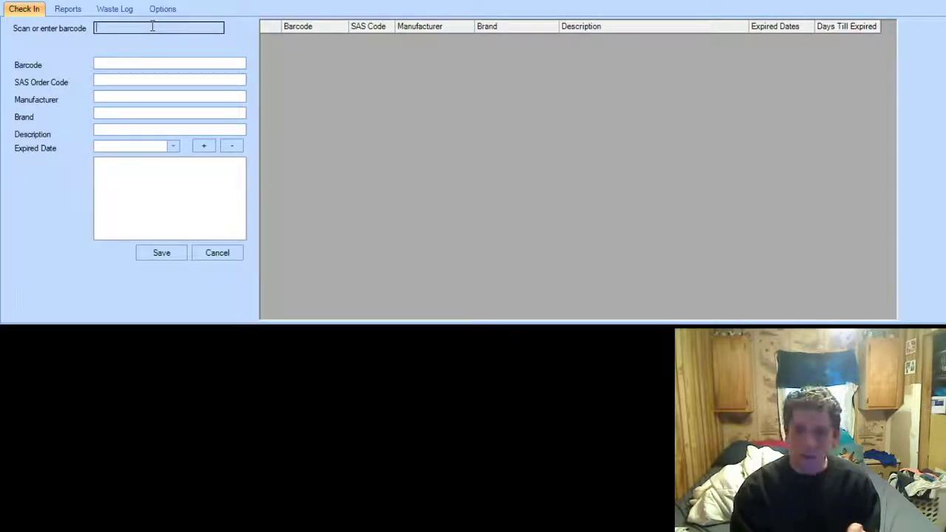
pyautogui.write('040')
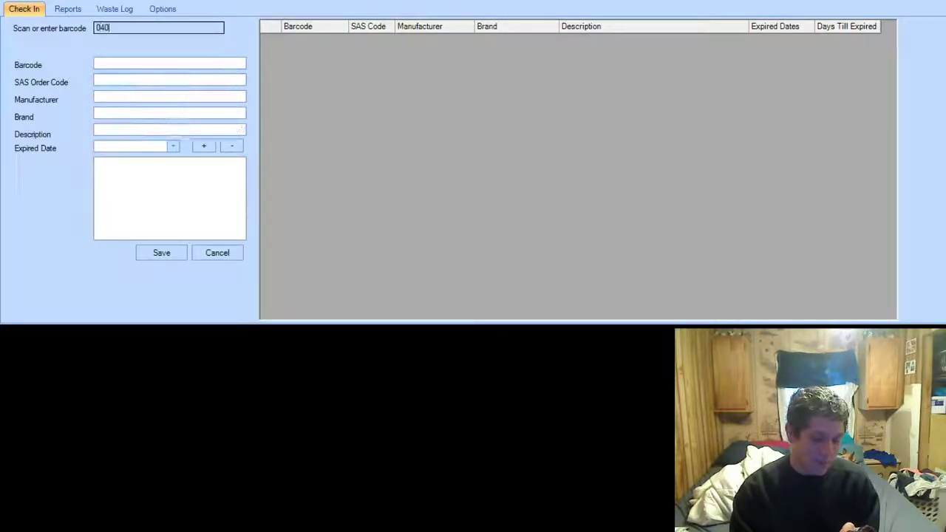
pyautogui.write('431')
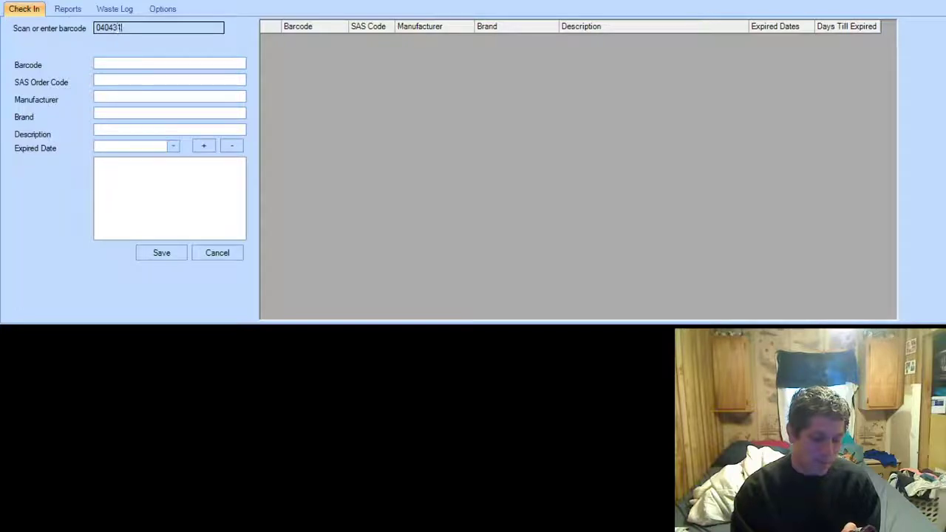
pyautogui.write('08')
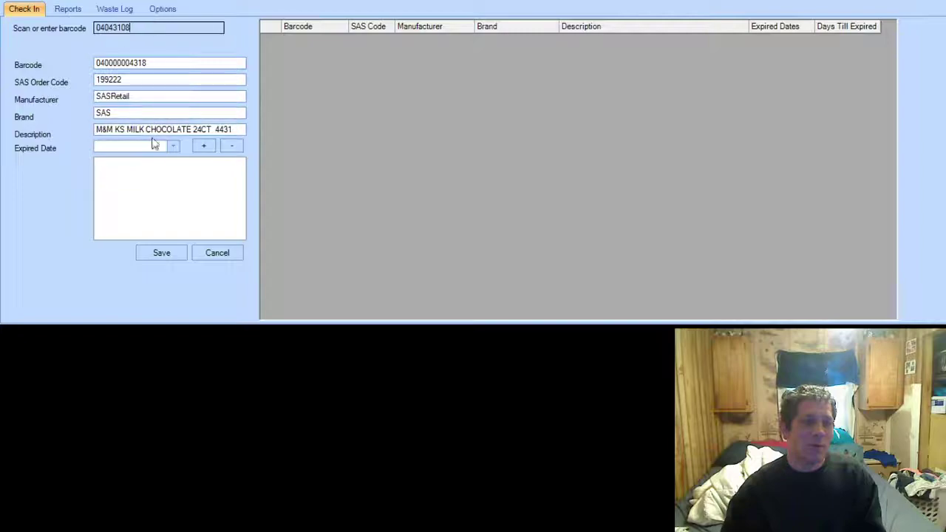
pyautogui.click(172, 147)
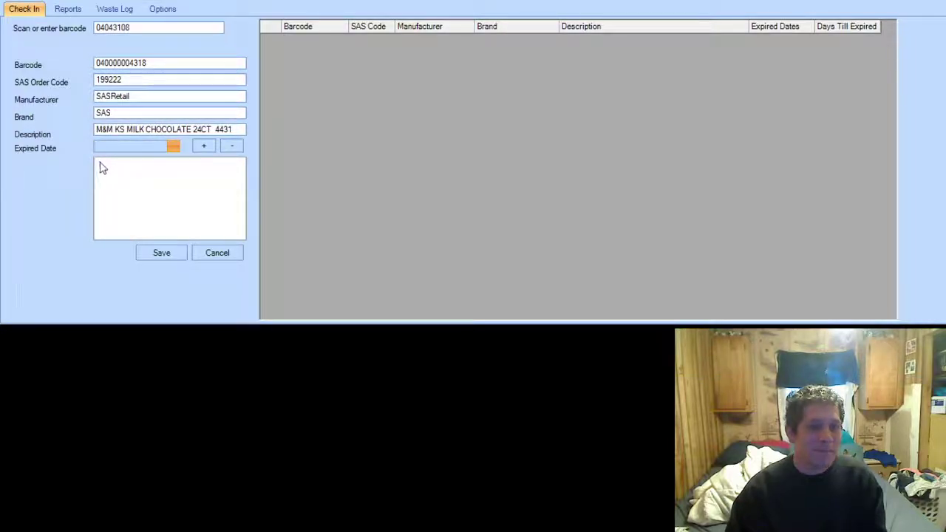
pyautogui.click(111, 238)
pyautogui.click(204, 146)
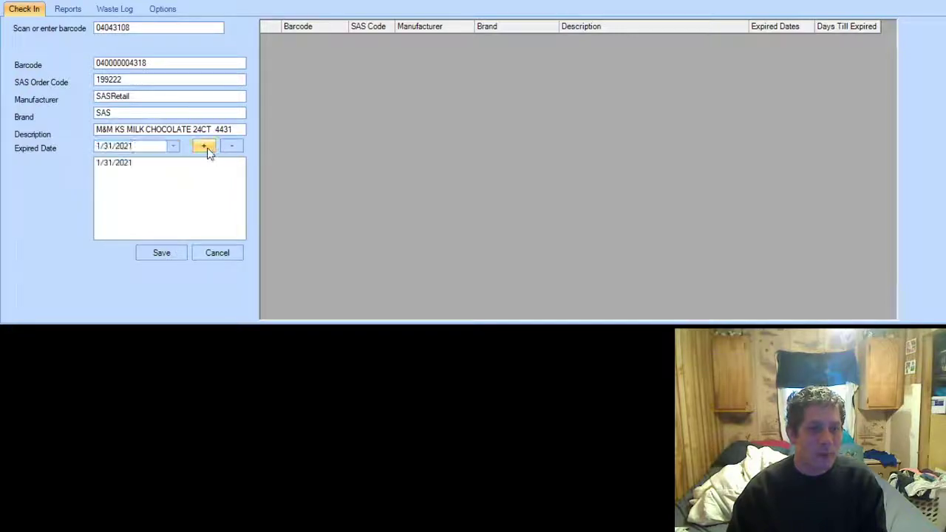
pyautogui.click(165, 254)
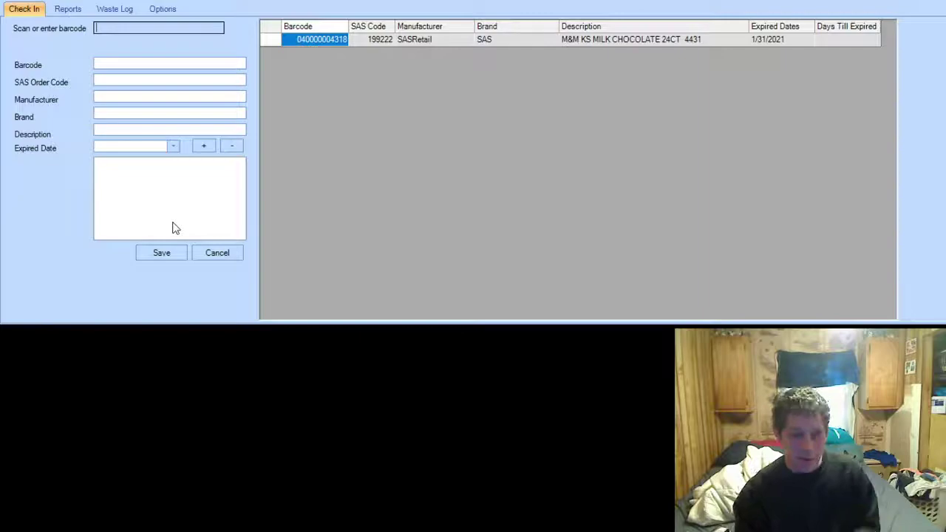
pyautogui.write('0414197')
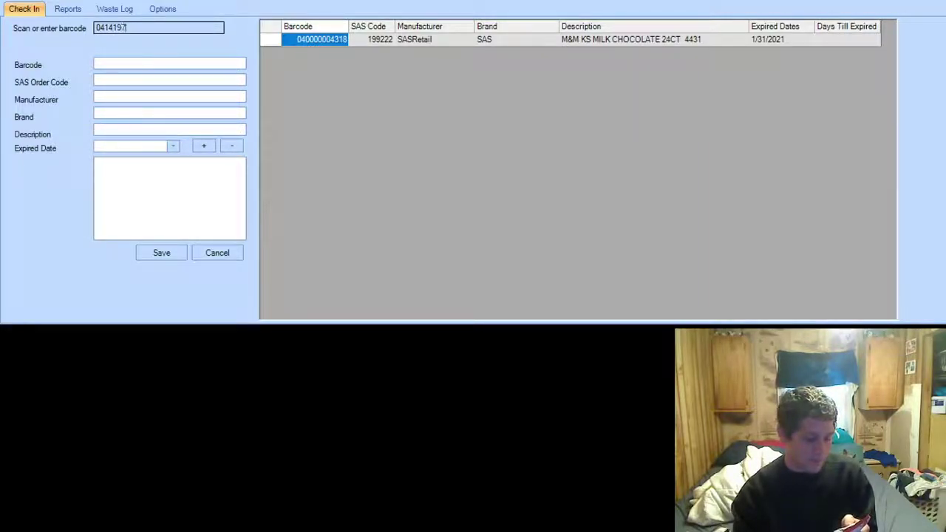
pyautogui.write('14737')
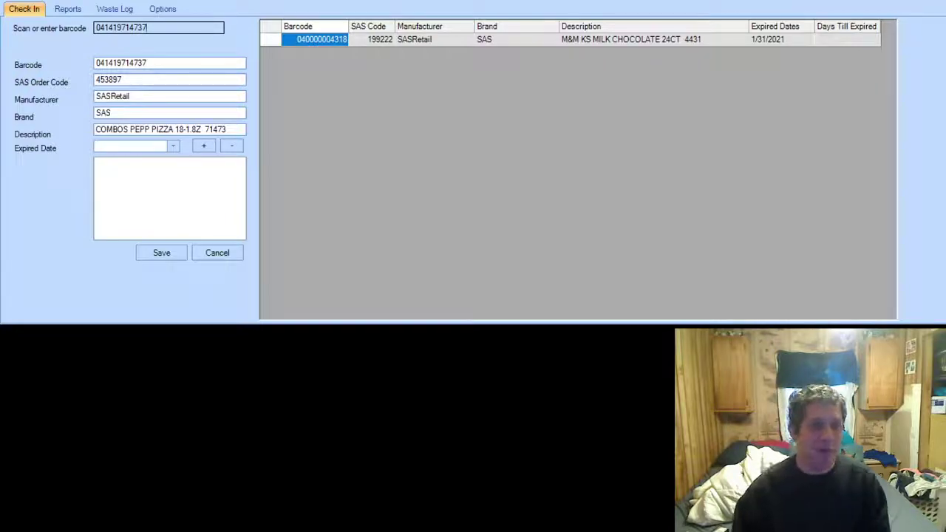
pyautogui.click(172, 146)
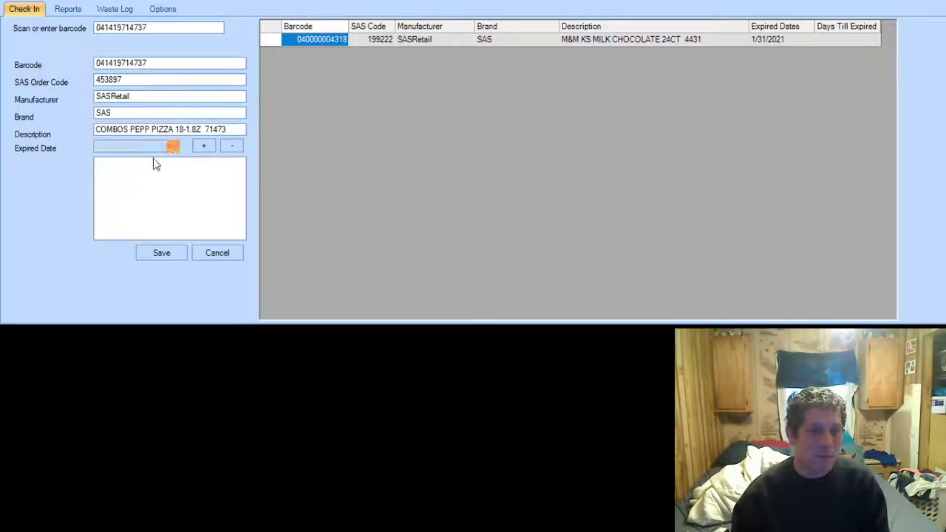
pyautogui.click(110, 223)
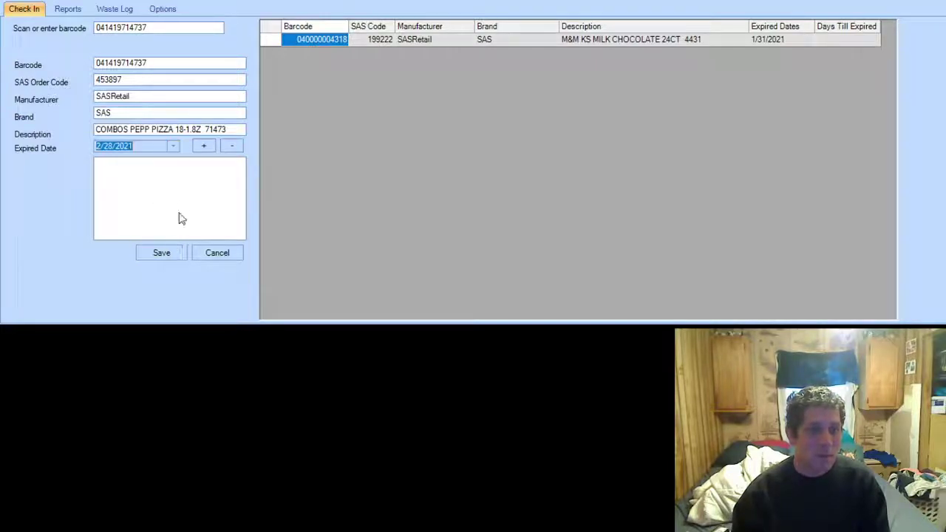
pyautogui.click(198, 145)
pyautogui.click(158, 251)
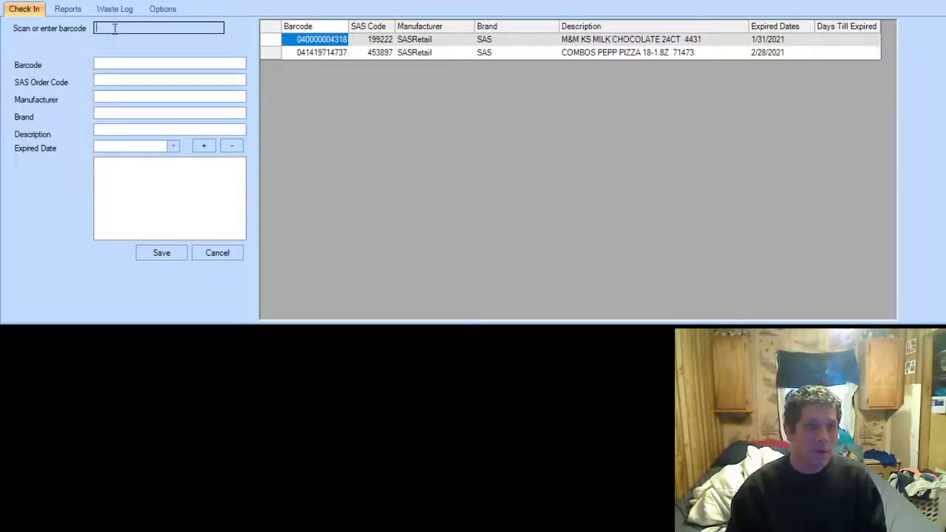
pyautogui.write('0160006')
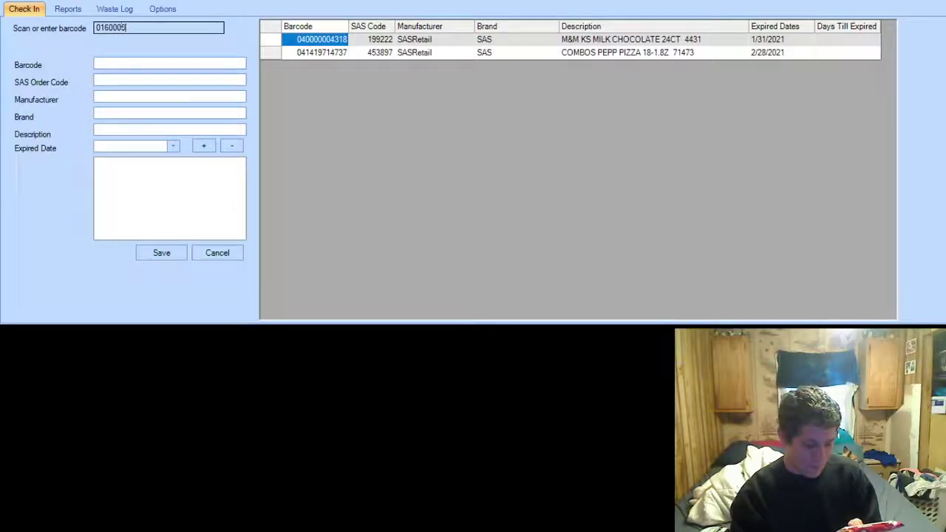
pyautogui.write('0601')
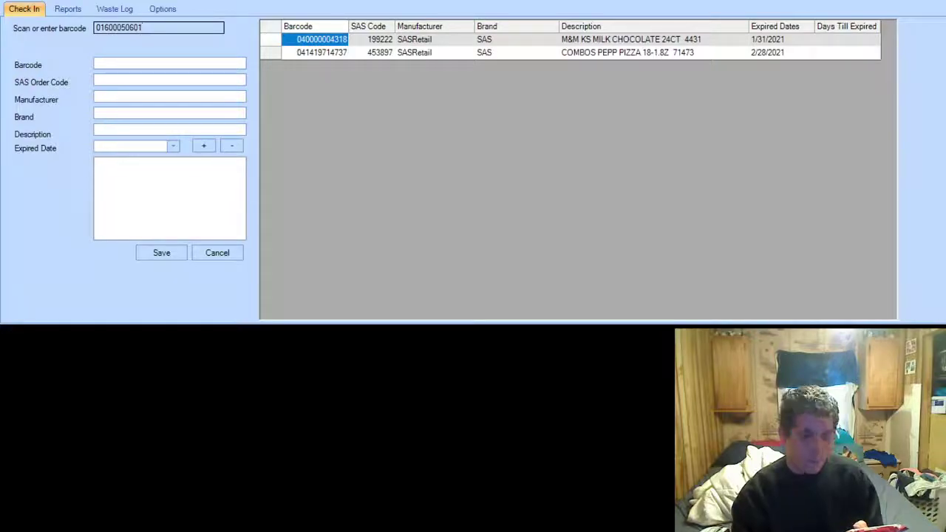
pyautogui.write('5')
pyautogui.click(97, 78)
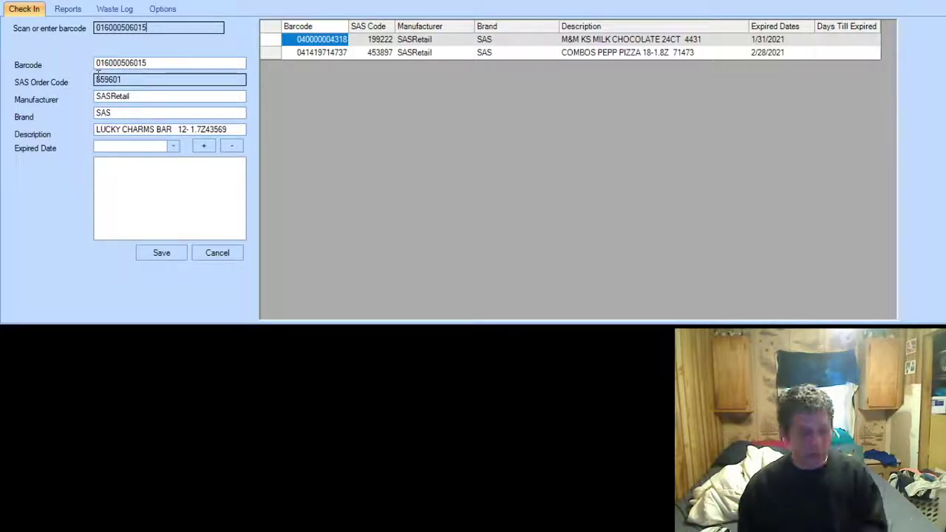
pyautogui.click(175, 149)
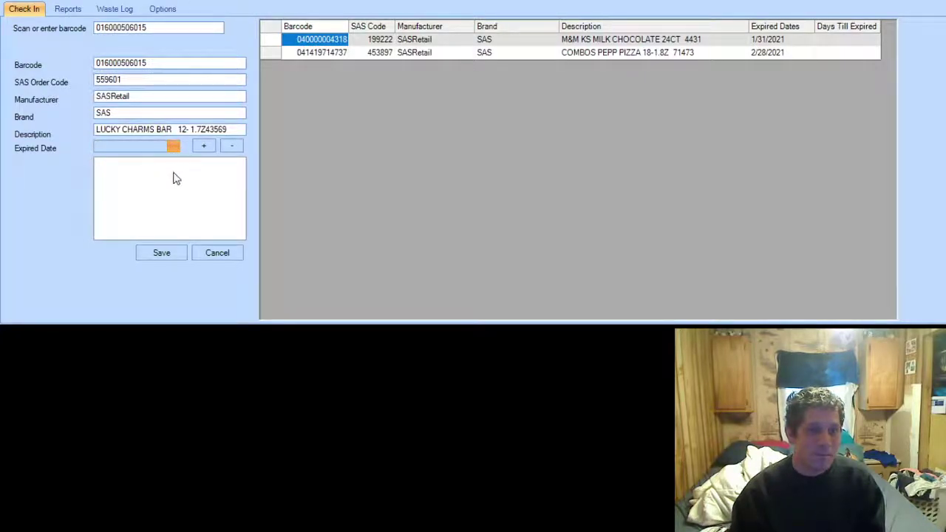
pyautogui.click(203, 212)
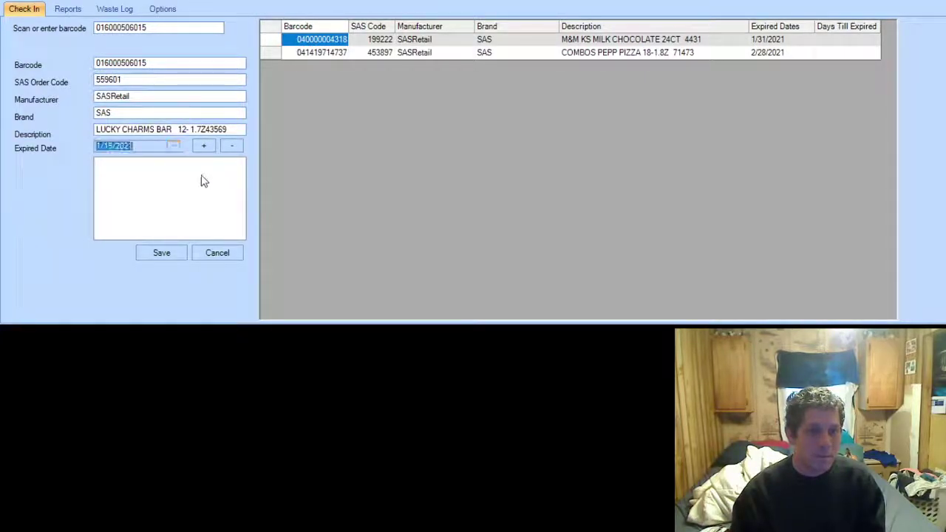
pyautogui.click(209, 150)
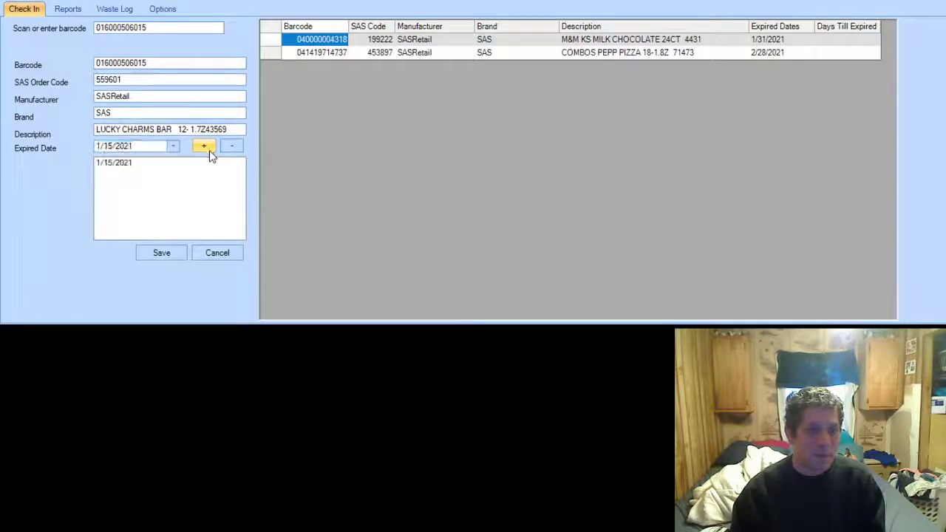
pyautogui.click(160, 255)
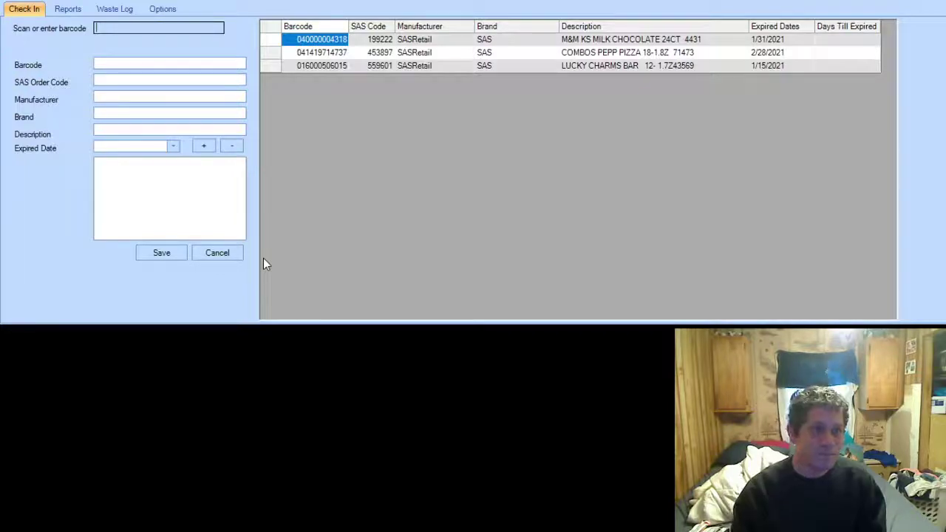
pyautogui.write('0')
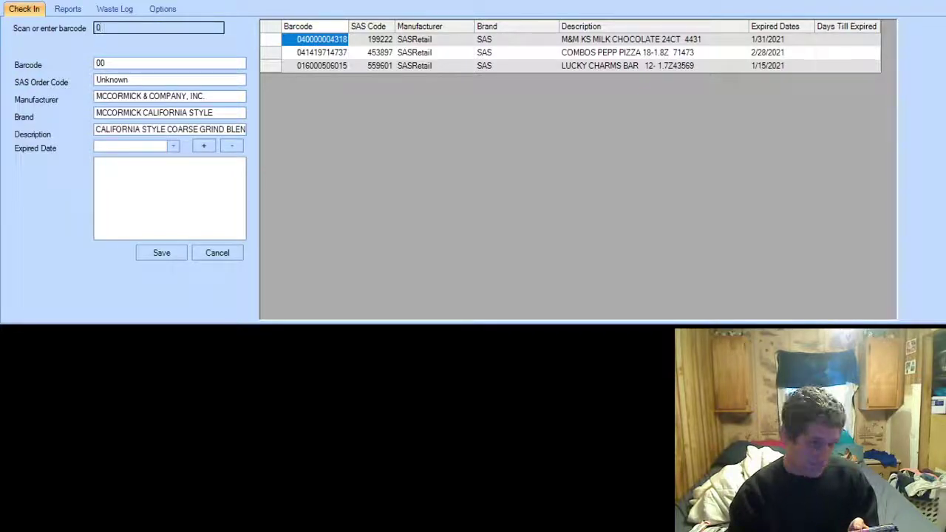
pyautogui.write('400')
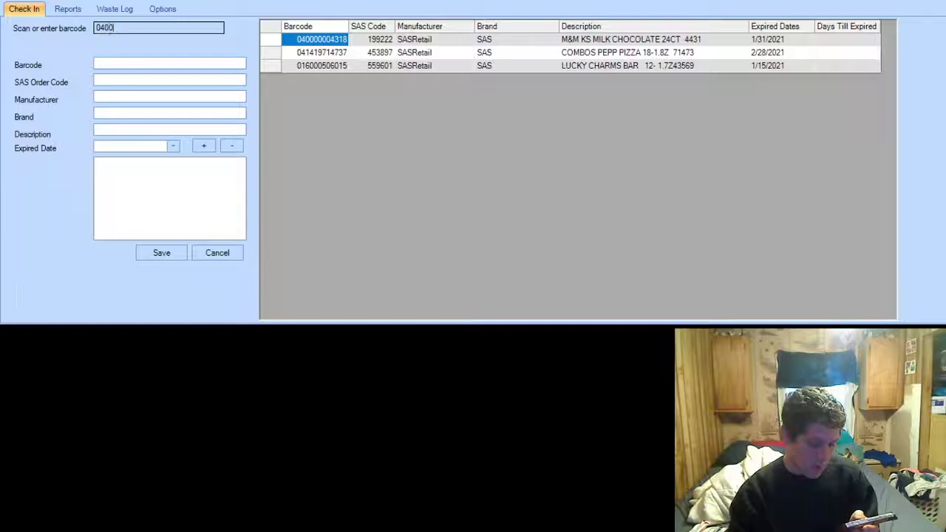
pyautogui.write('005426')
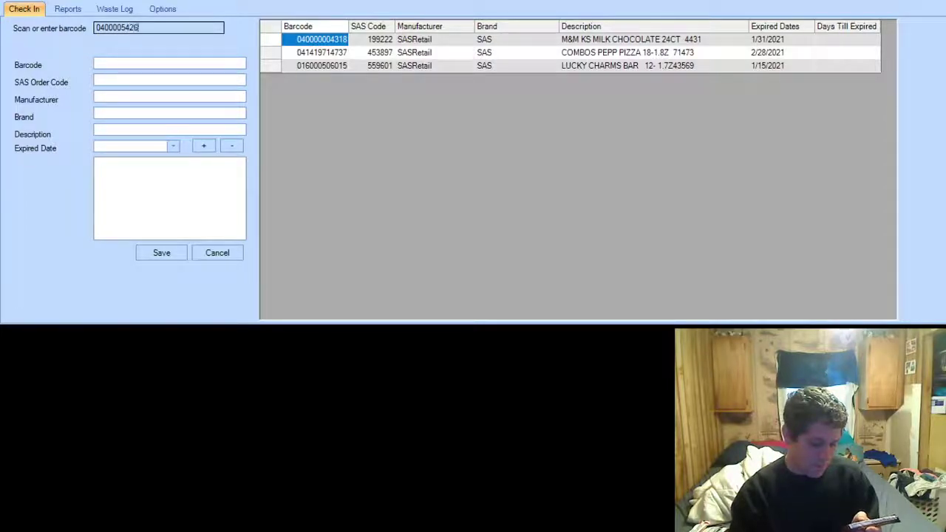
pyautogui.write('36')
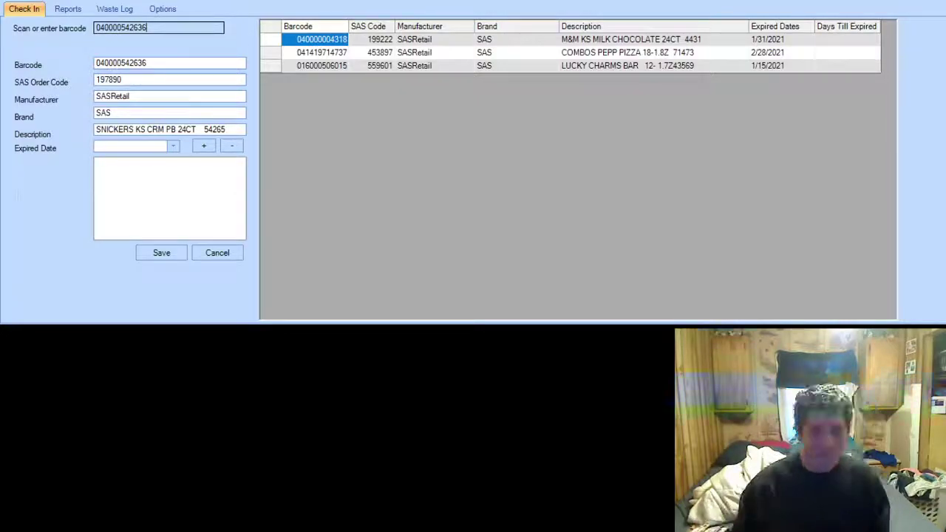
pyautogui.click(172, 151)
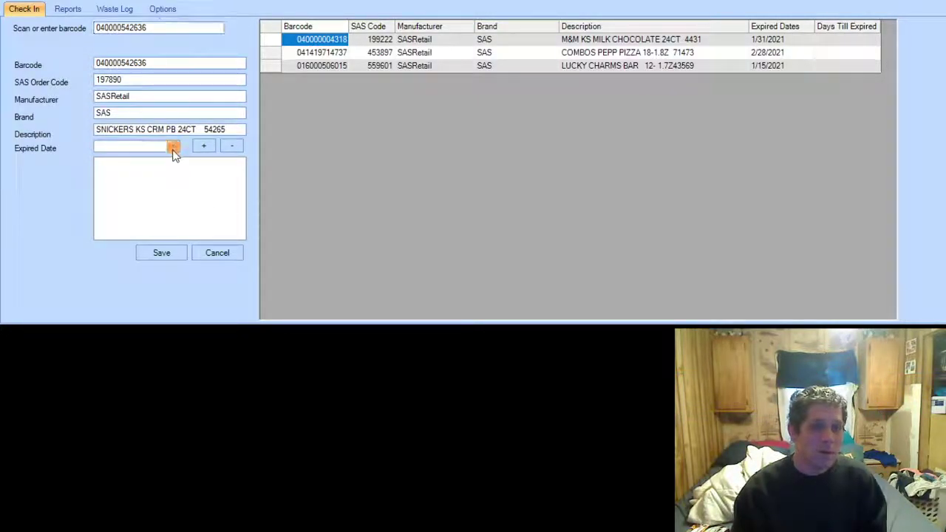
pyautogui.click(172, 157)
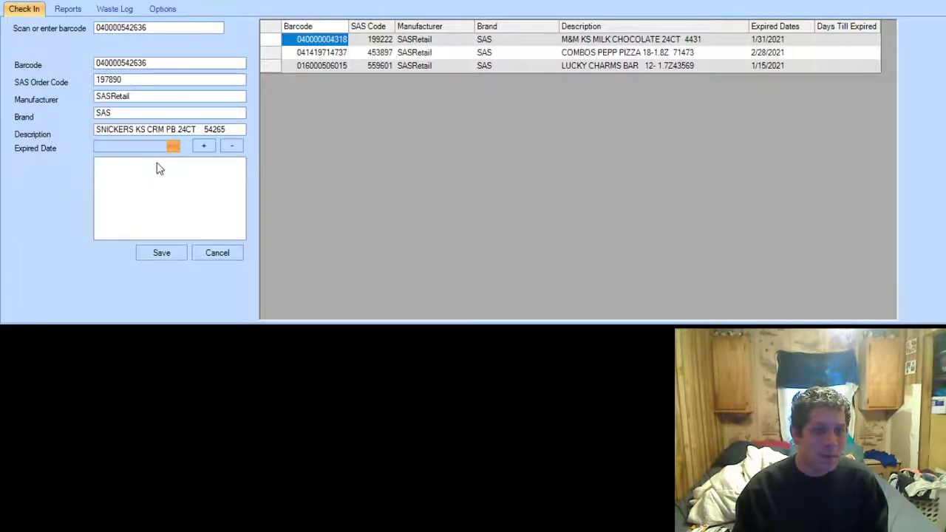
pyautogui.click(130, 238)
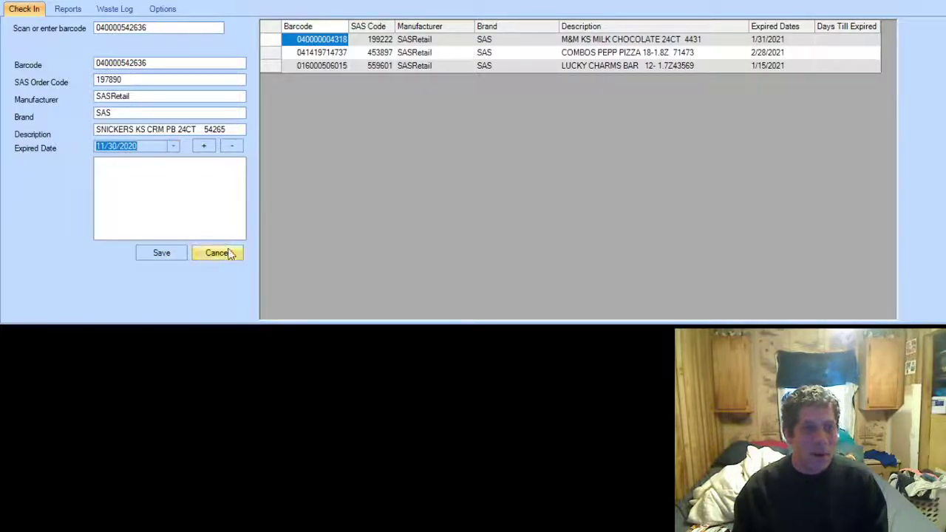
pyautogui.click(161, 252)
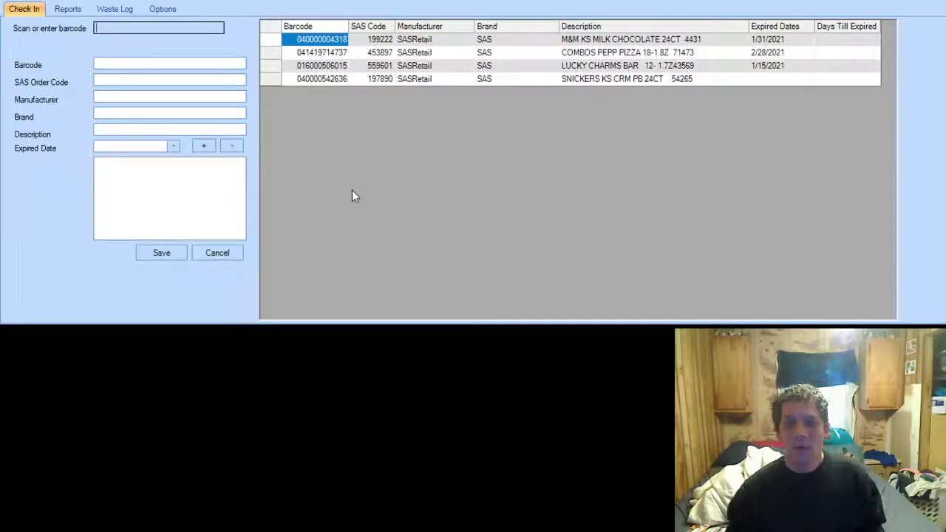
# Edit the Snickers row's Expired Dates cell in the grid to 11/30/2020
pyautogui.click(417, 79)
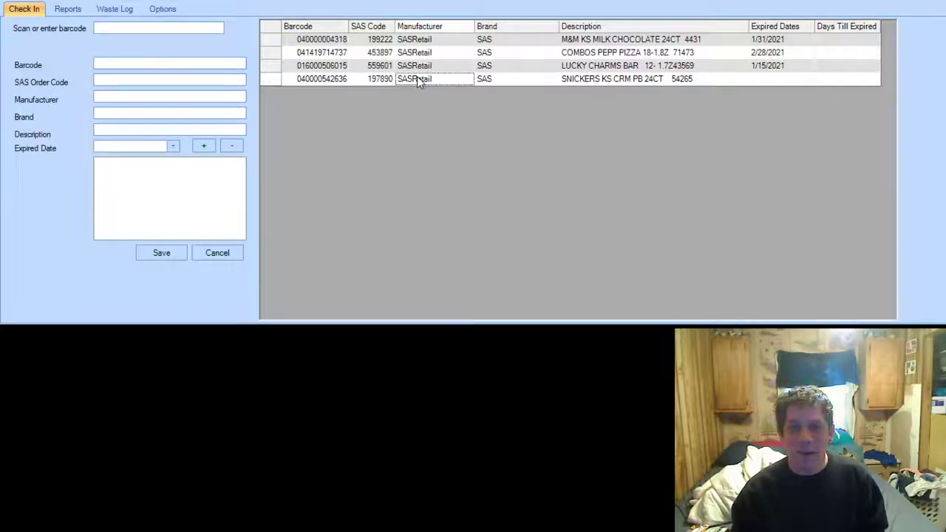
pyautogui.click(309, 79)
pyautogui.click(779, 78)
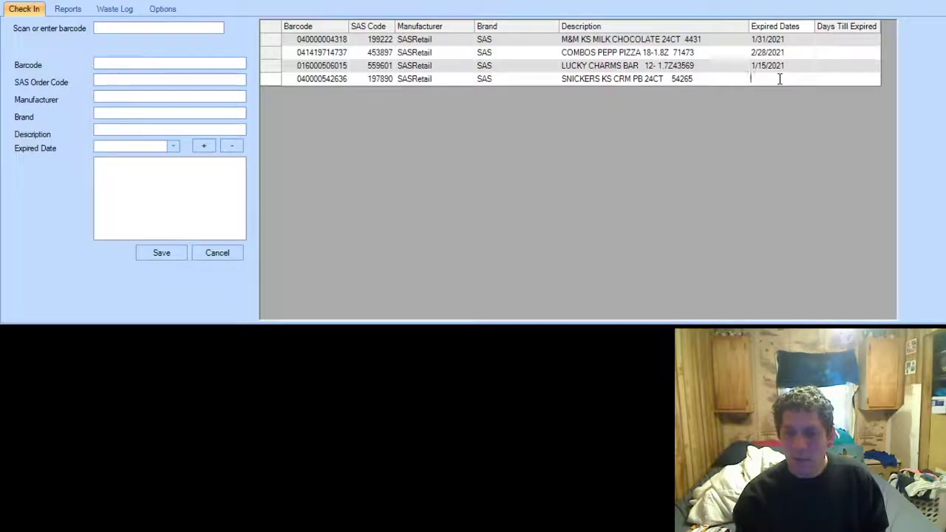
pyautogui.write('11/')
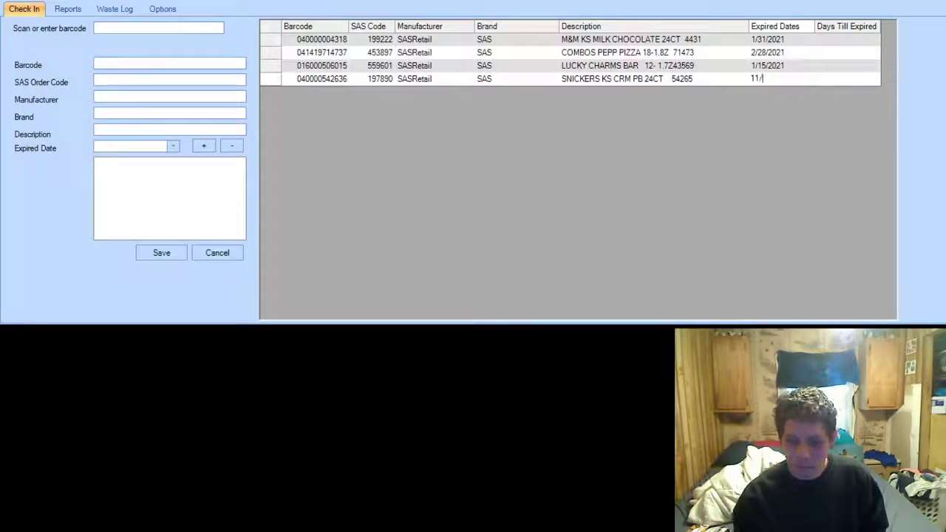
pyautogui.write('30/2020')
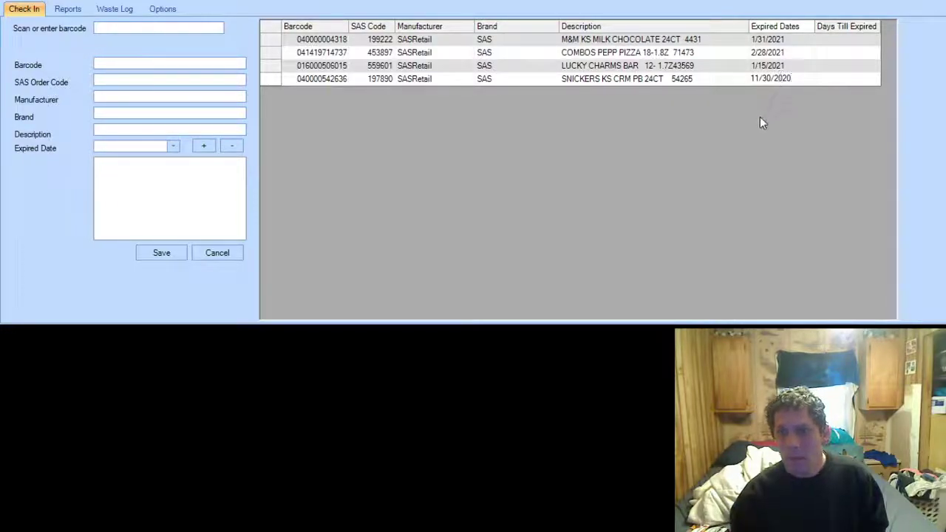
pyautogui.press('Return')
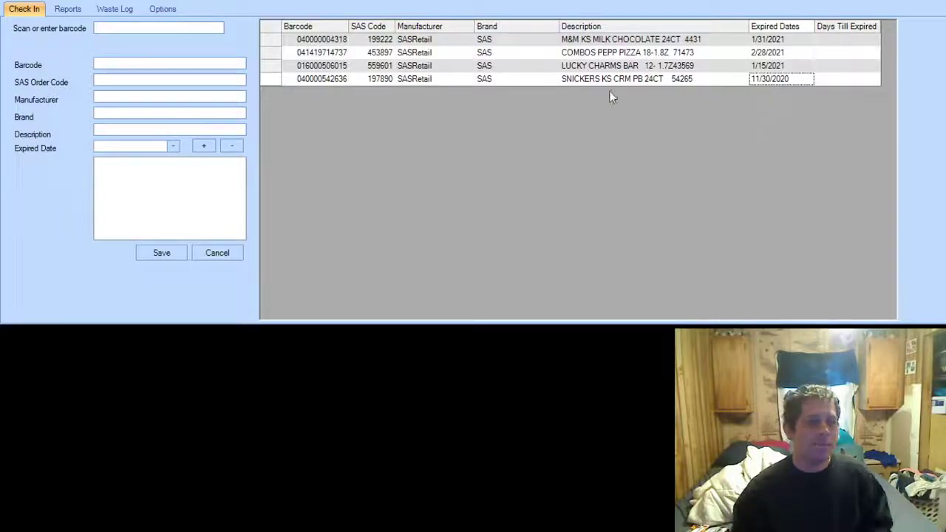
# Generate expired-product reports for February 1–28 and for February 24, 2021
pyautogui.click(73, 11)
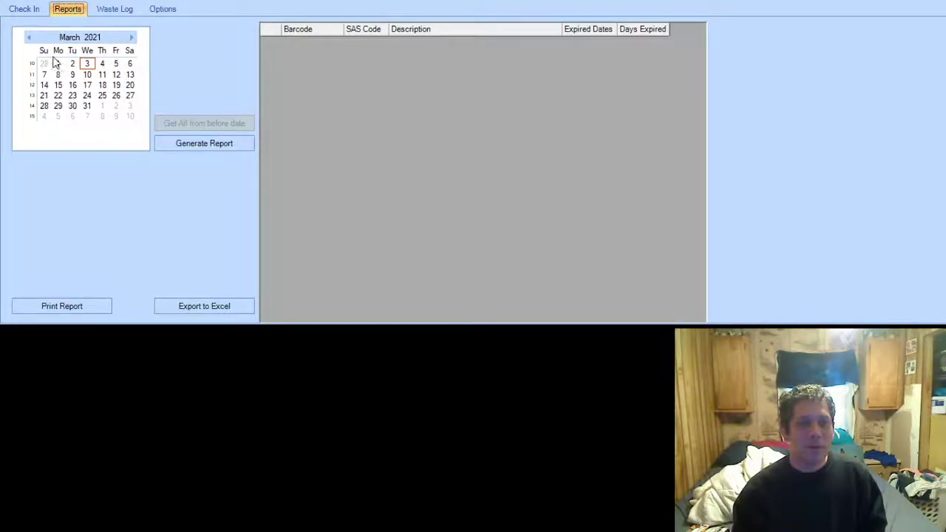
pyautogui.click(30, 38)
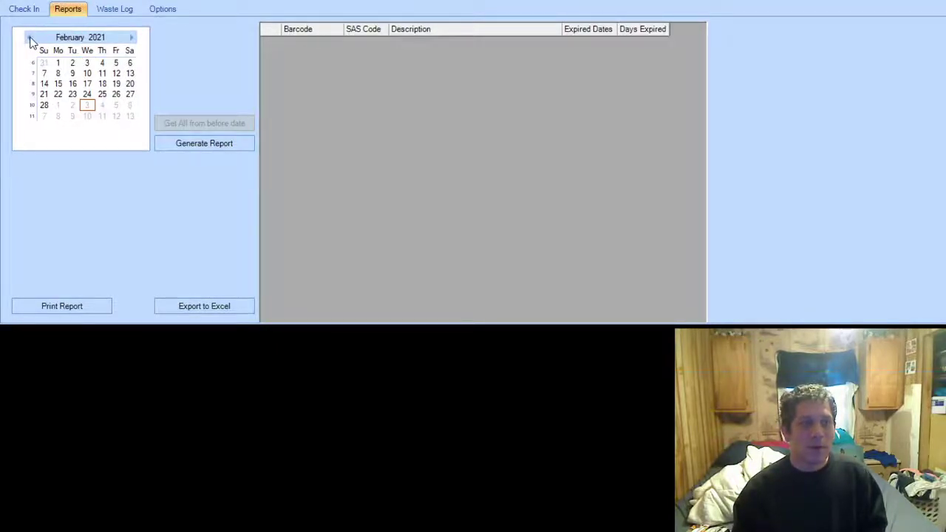
pyautogui.moveTo(58, 63); pyautogui.dragTo(46, 107)
pyautogui.click(197, 144)
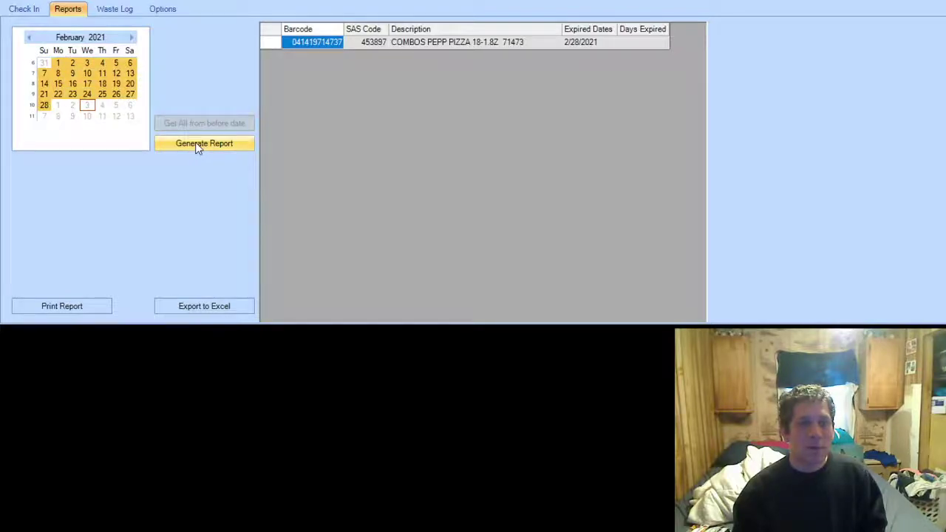
pyautogui.click(44, 107)
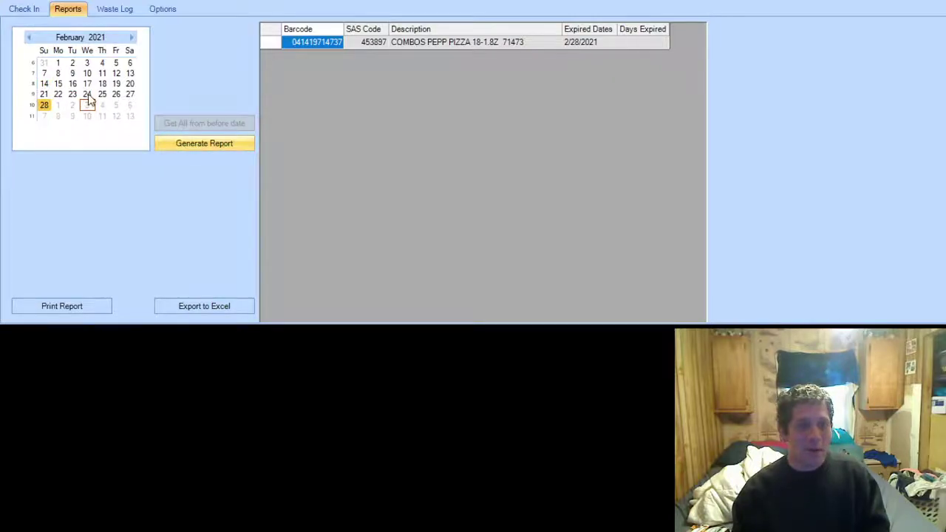
pyautogui.click(87, 95)
pyautogui.click(188, 146)
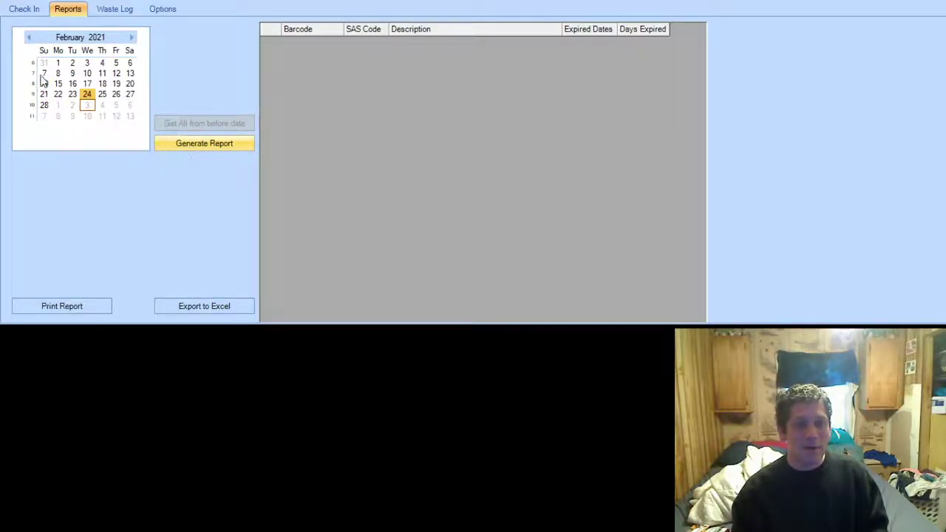
pyautogui.moveTo(59, 66); pyautogui.dragTo(49, 108)
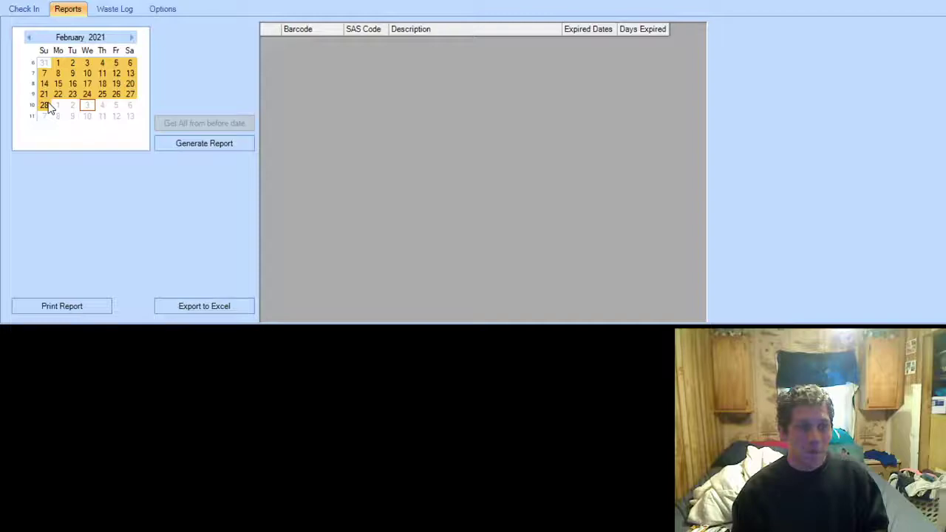
# Generate the expired-product report for January 1–31, 2021
pyautogui.click(28, 38)
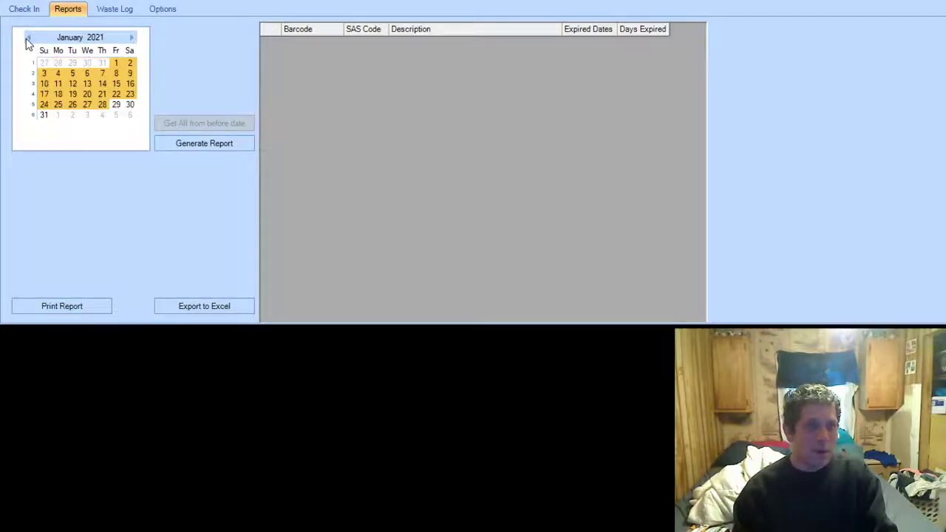
pyautogui.click(209, 147)
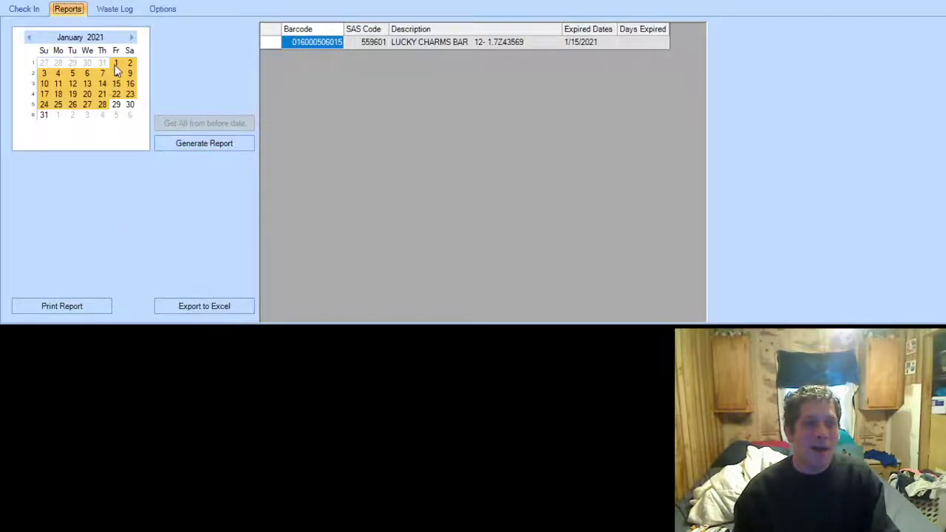
pyautogui.click(116, 63)
pyautogui.moveTo(116, 63); pyautogui.dragTo(99, 119)
pyautogui.click(219, 146)
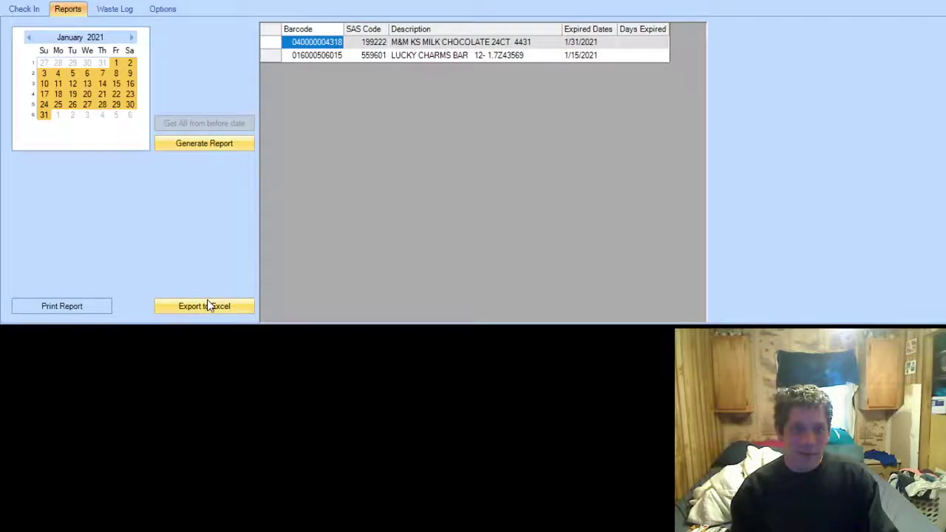
# Open the Waste Log, reset the form, and enter the M&M barcode 04043108
pyautogui.click(121, 13)
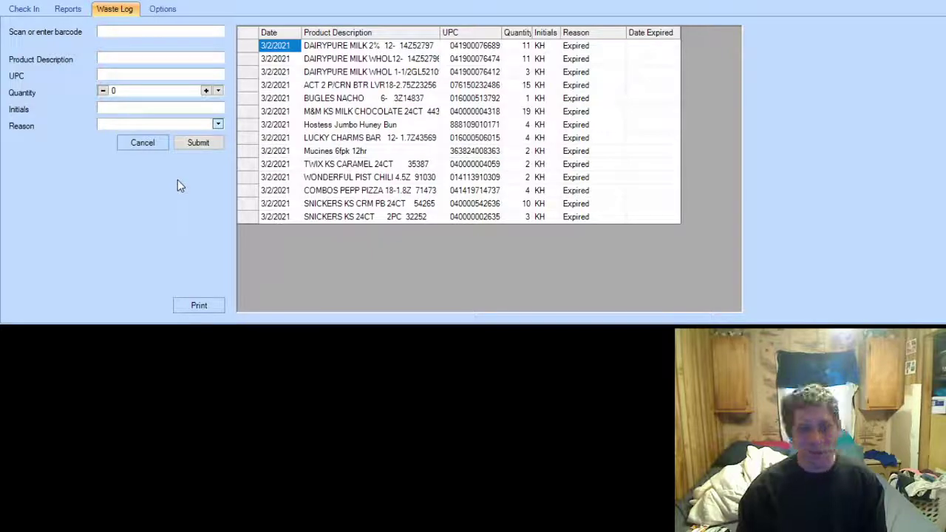
pyautogui.click(169, 141)
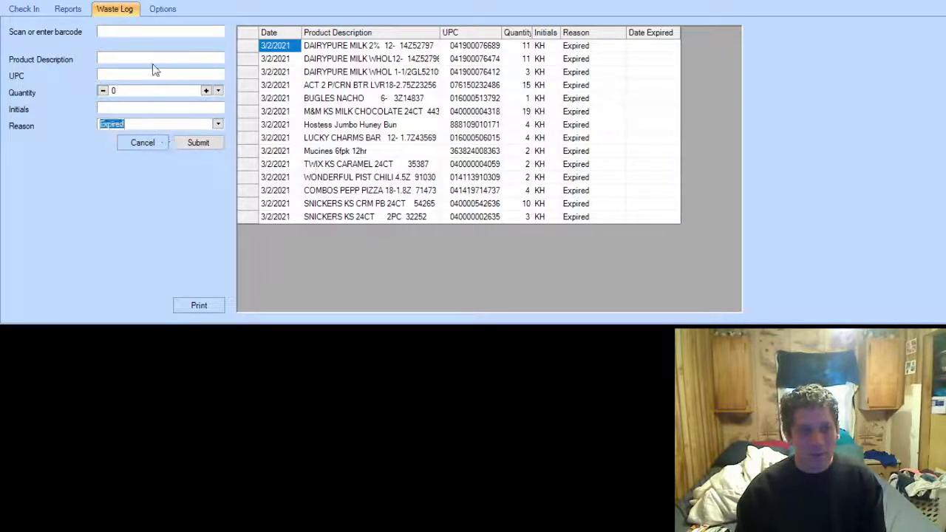
pyautogui.click(154, 34)
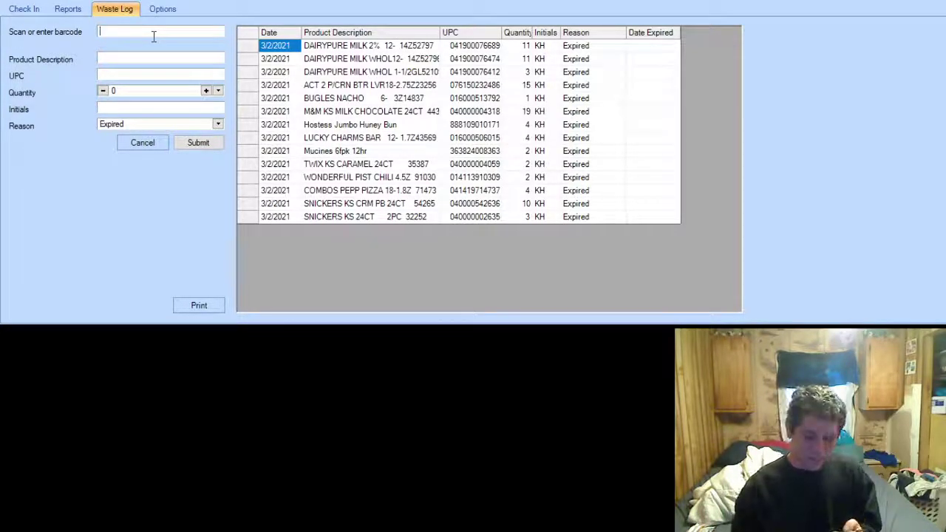
pyautogui.write('0404')
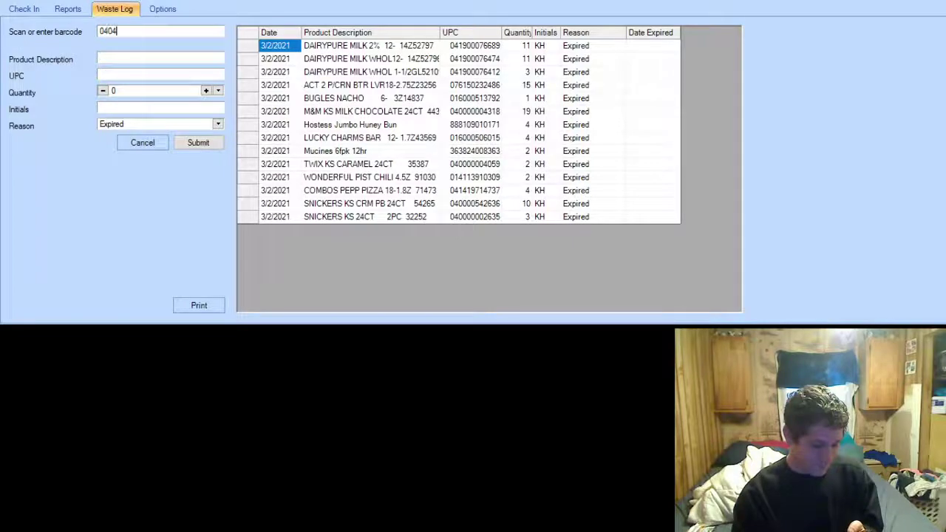
pyautogui.write('3108')
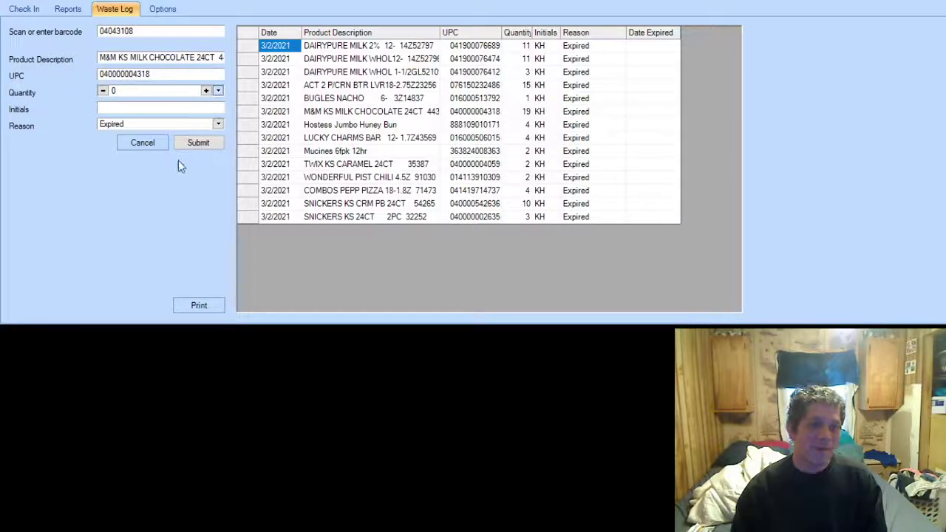
# Set quantity 10, enter the employee's initials, and choose Damaged as the reason
pyautogui.write('5')
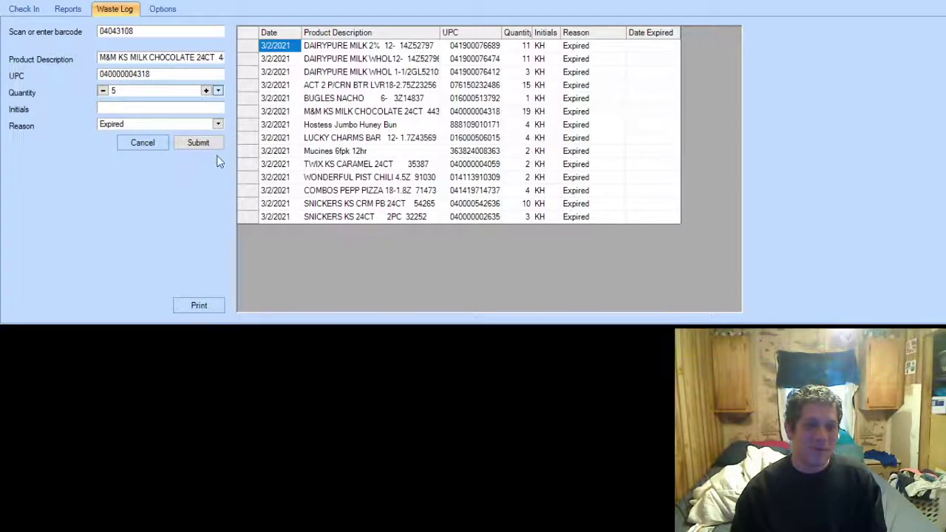
pyautogui.press('BackSpace')
pyautogui.write('10')
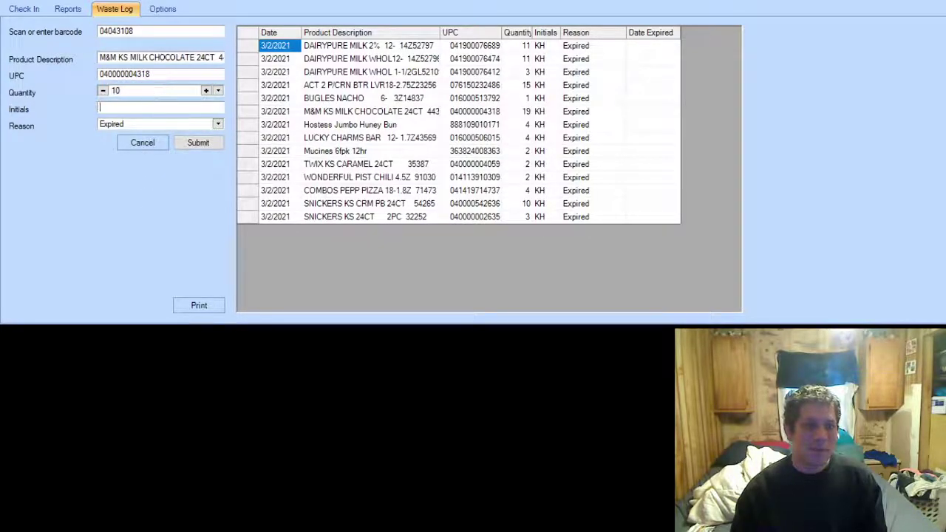
pyautogui.write('JT')
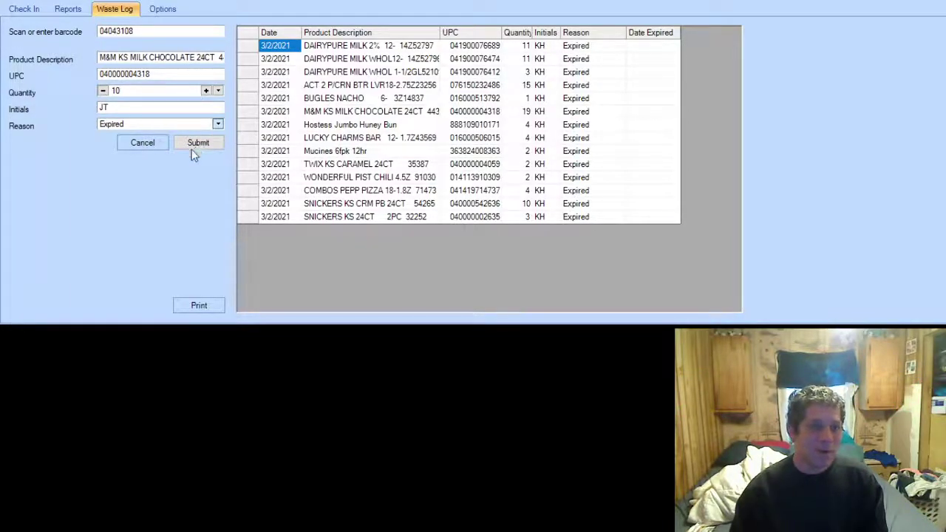
pyautogui.press('Tab')
pyautogui.press('Down')
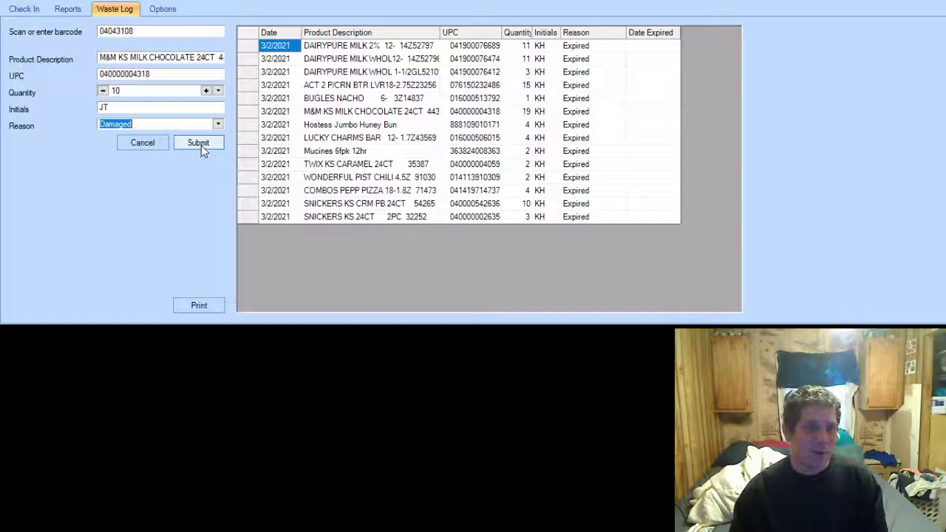
# Submit the 3/3/2021 waste entry for 10 M&M KS Milk Chocolate marked Damaged
pyautogui.click(201, 145)
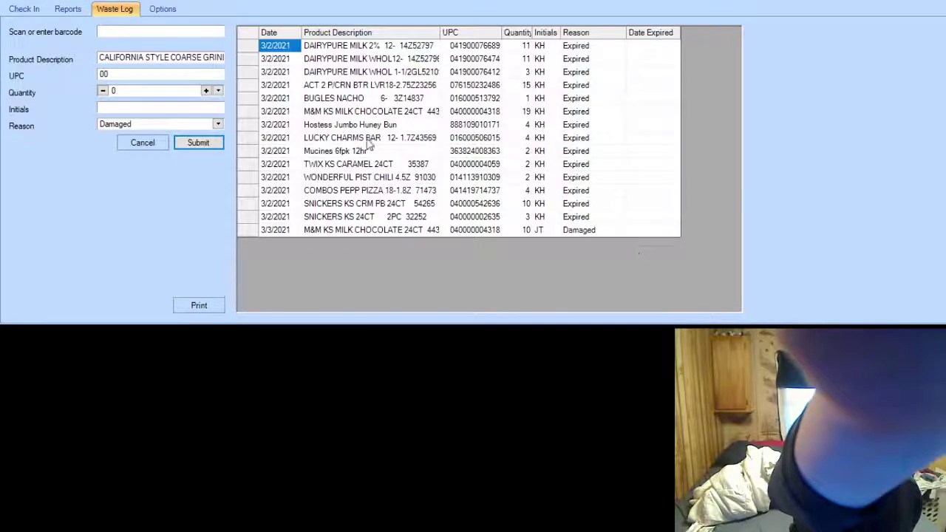
# Try the Office2010Barbie, Office2013Green and Office2010Red themes in Options
pyautogui.click(161, 9)
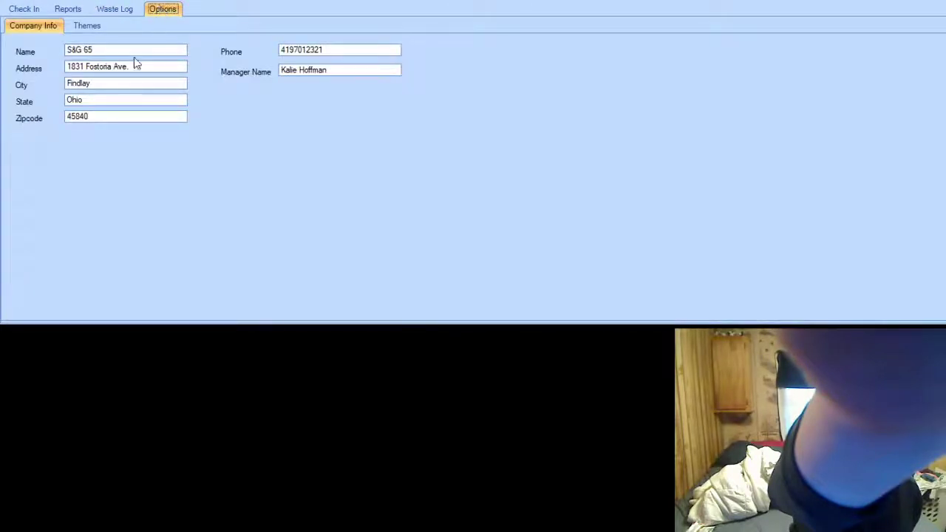
pyautogui.click(97, 28)
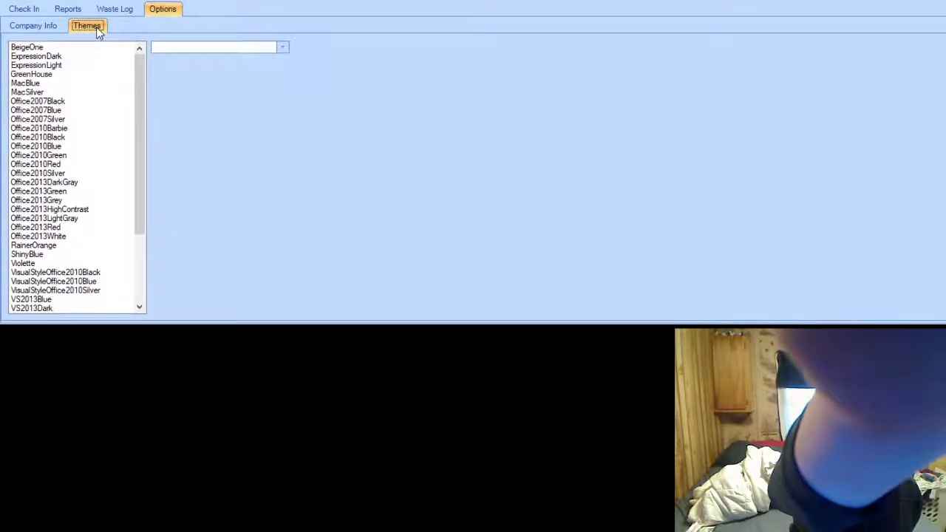
pyautogui.click(89, 147)
pyautogui.click(70, 191)
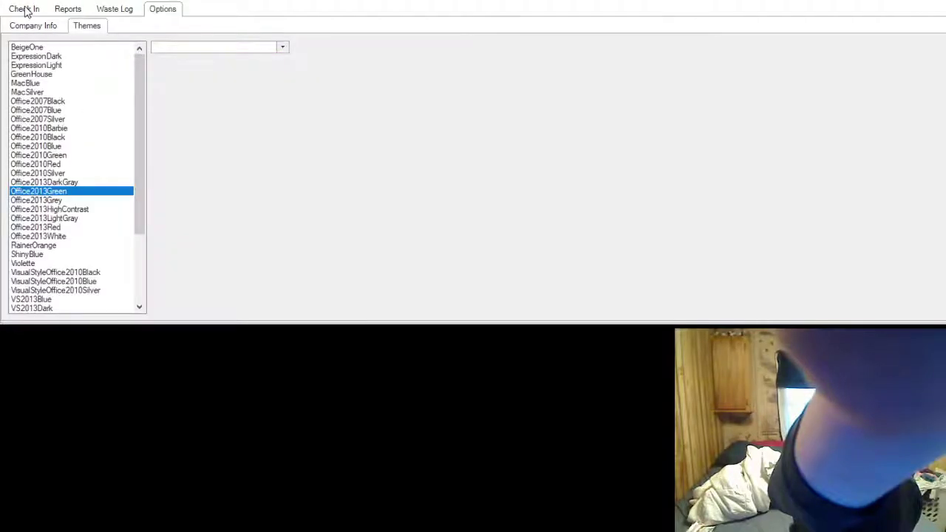
pyautogui.click(44, 164)
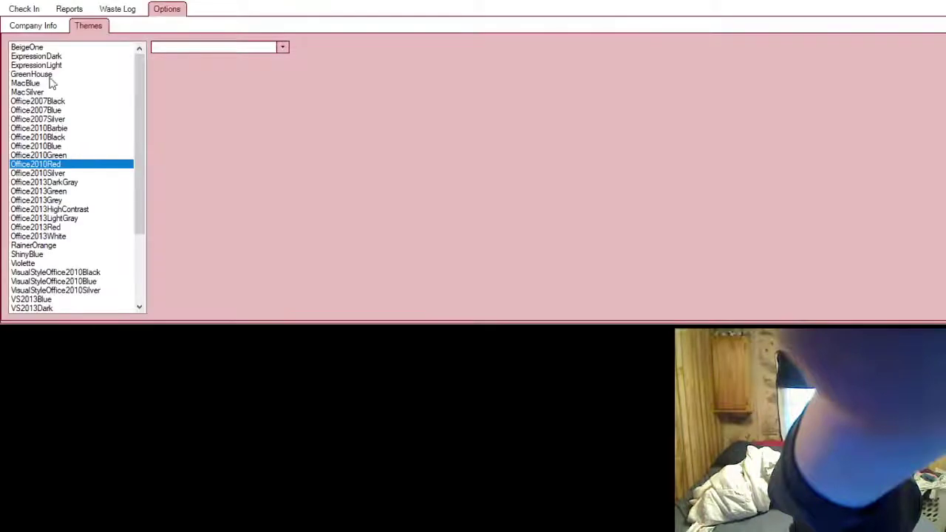
# Preview the Office2010Red theme on the Company Info, Check In, Reports and Waste Log pages
pyautogui.click(31, 25)
pyautogui.click(33, 10)
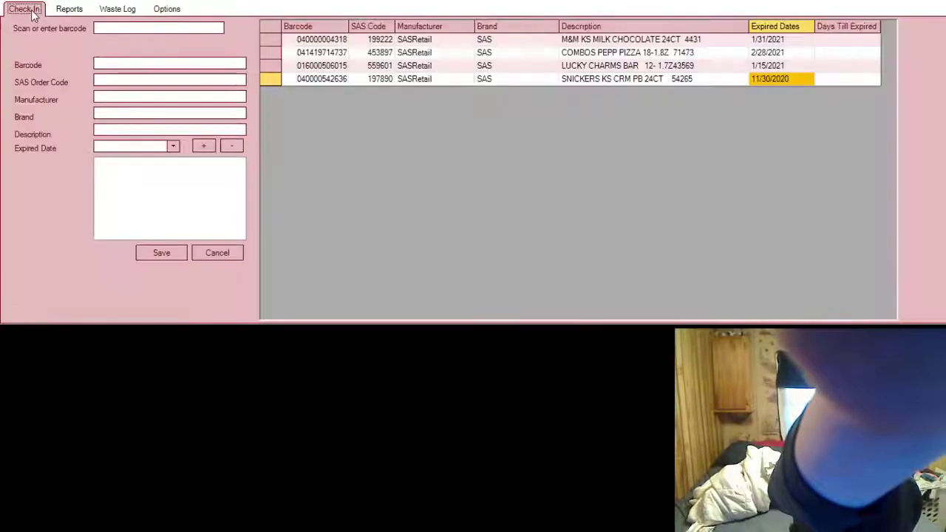
pyautogui.click(70, 10)
pyautogui.click(111, 9)
pyautogui.click(158, 10)
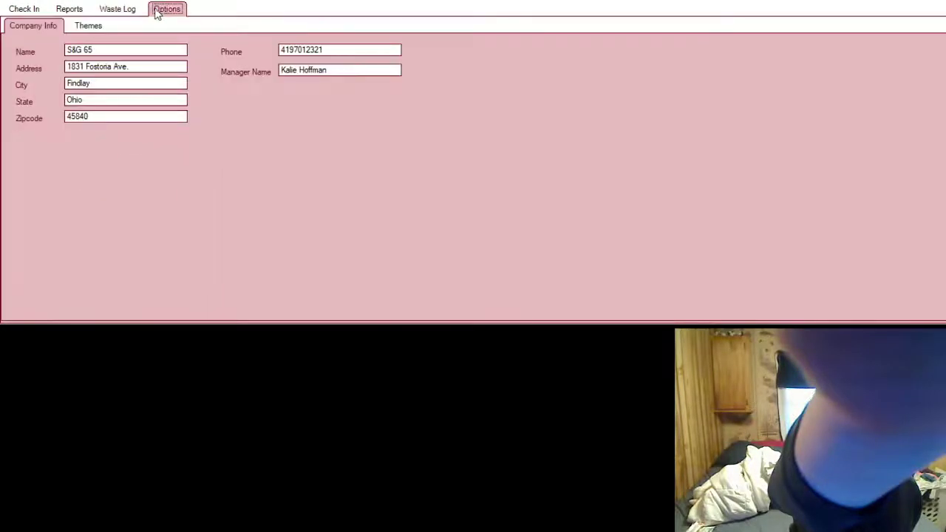
pyautogui.click(42, 13)
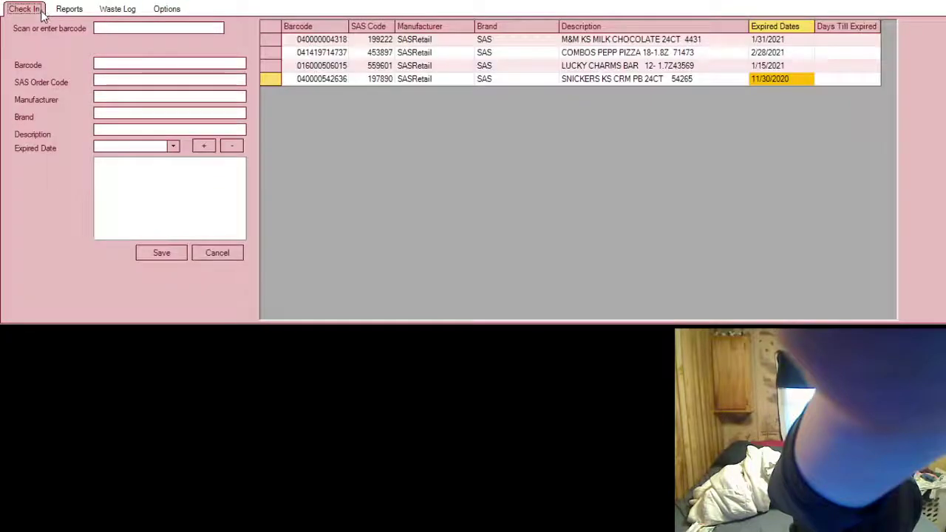
# Try Office2007Black, then settle on Office2007Blue and return to Check In
pyautogui.click(180, 14)
pyautogui.click(90, 27)
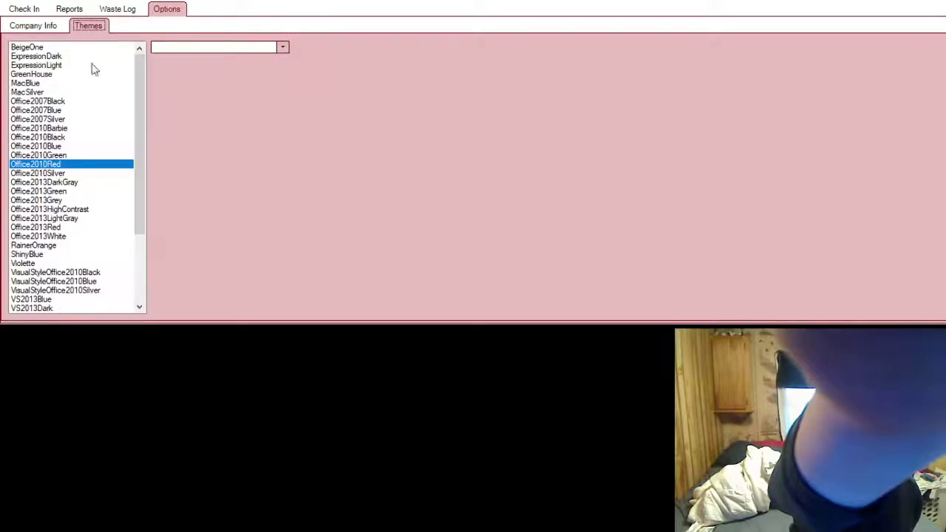
pyautogui.click(71, 102)
pyautogui.click(70, 114)
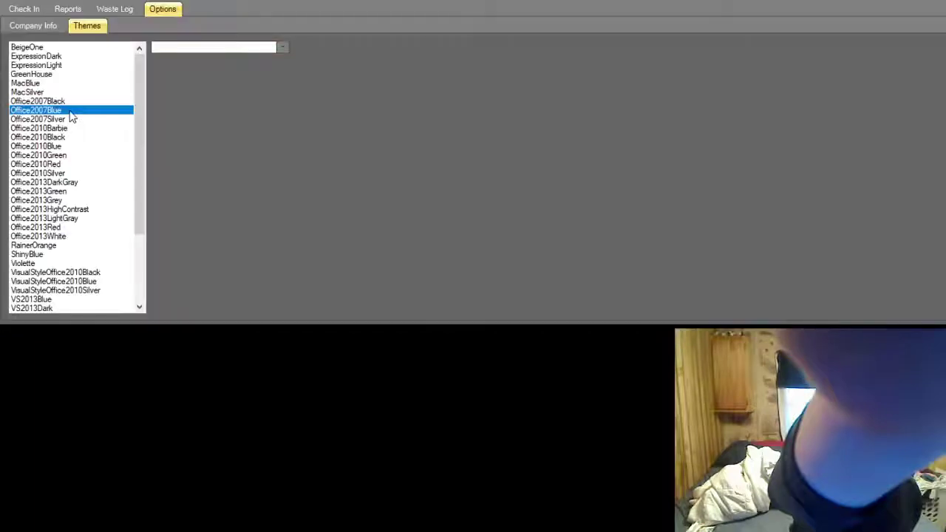
pyautogui.click(24, 9)
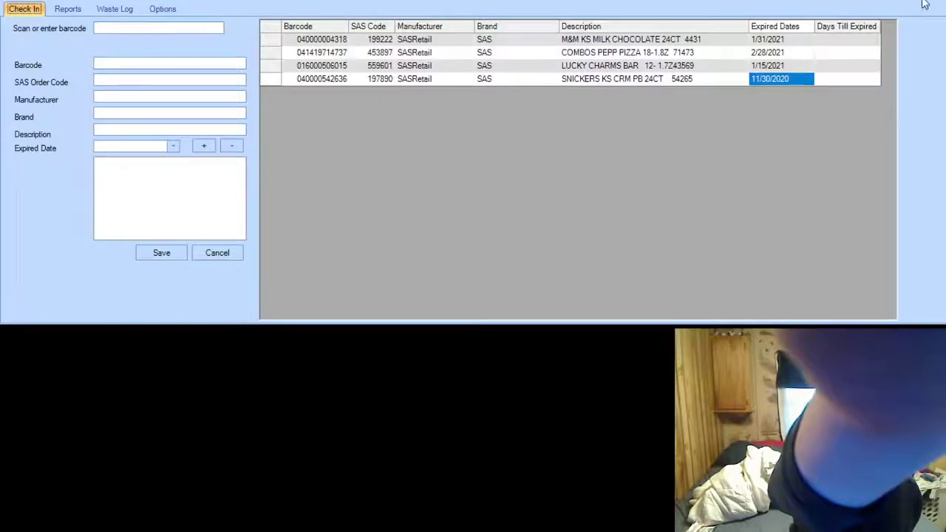